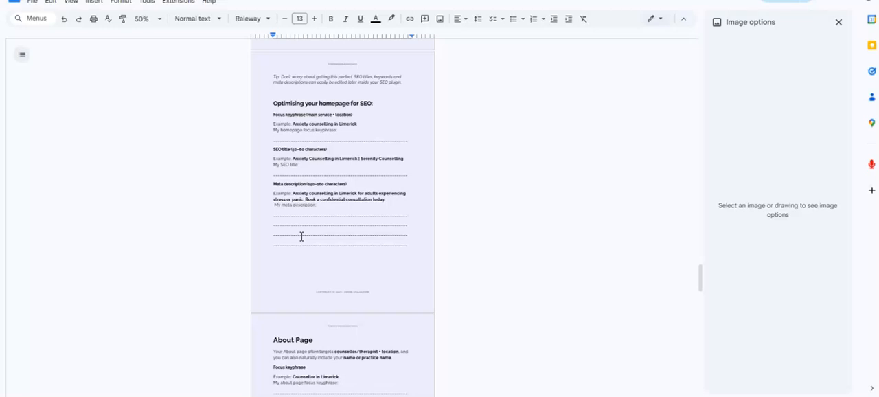
Switch from the worksheet document to the WordPress dashboard and open the list of all pages
click(282, 200)
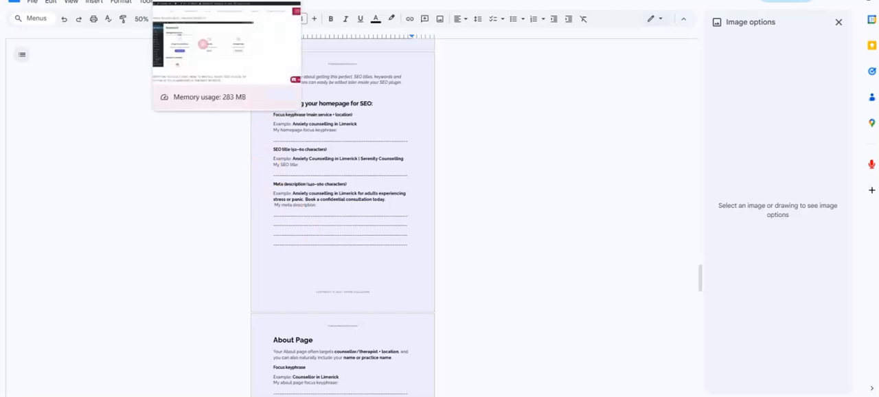
click(186, 1)
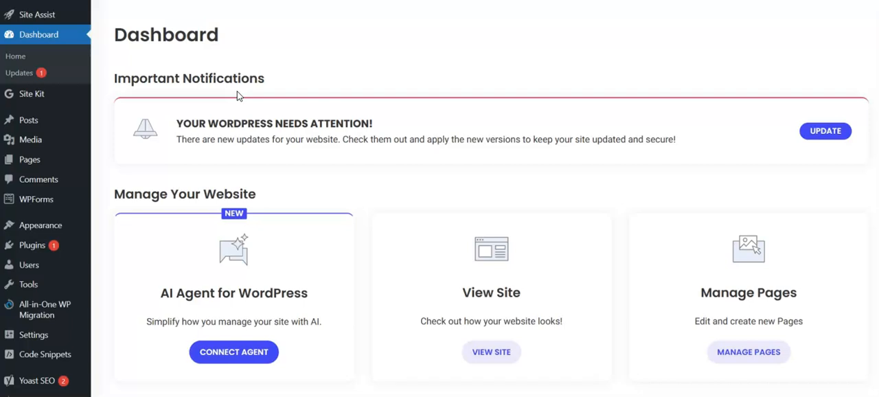
mouse_move(42, 162)
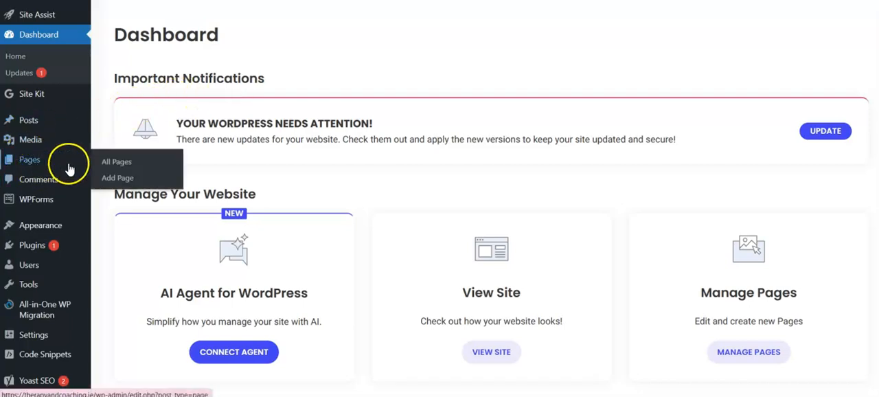
click(117, 162)
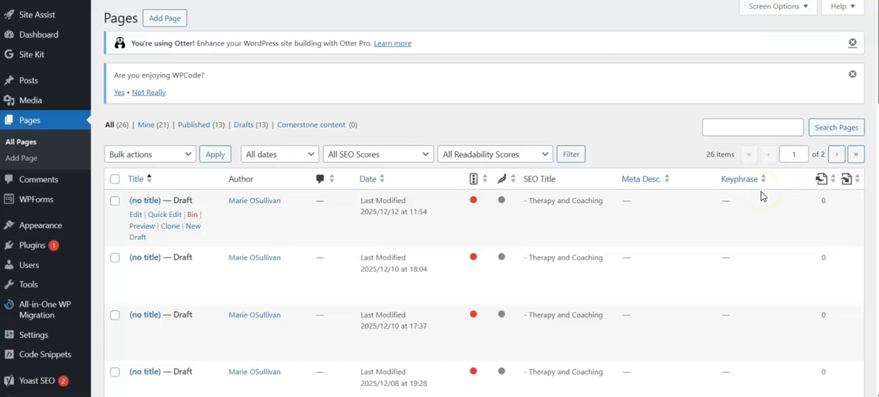
Find the Home draft in the pages list and open it for editing
scroll(614, 350, down, 2)
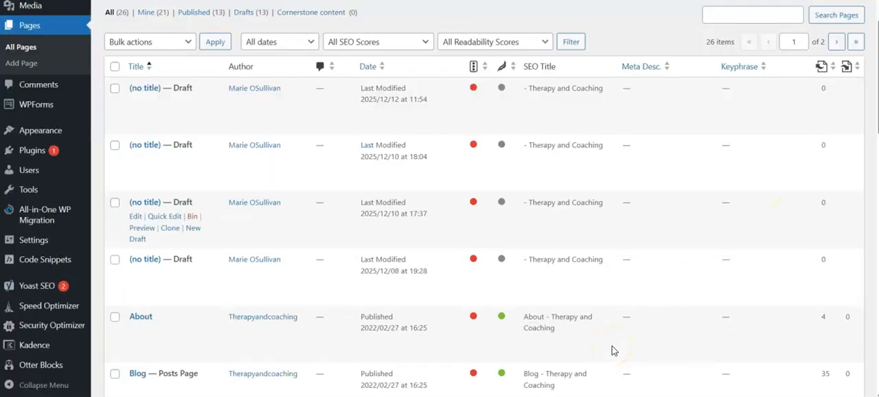
scroll(613, 349, down, 5)
scroll(613, 349, down, 2)
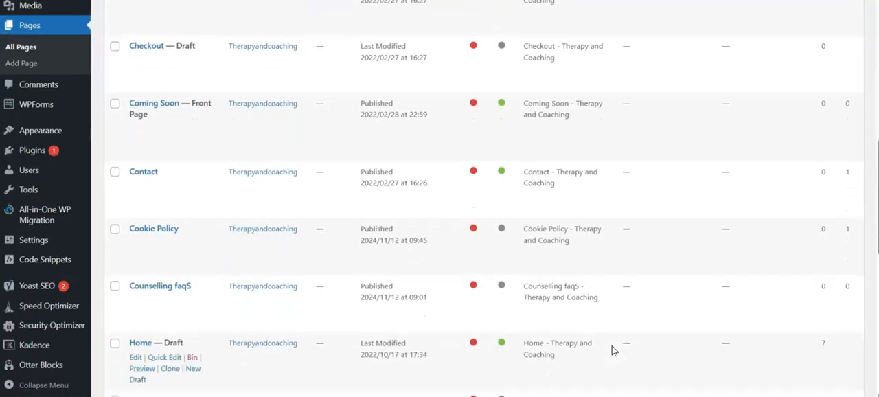
scroll(612, 346, down, 3)
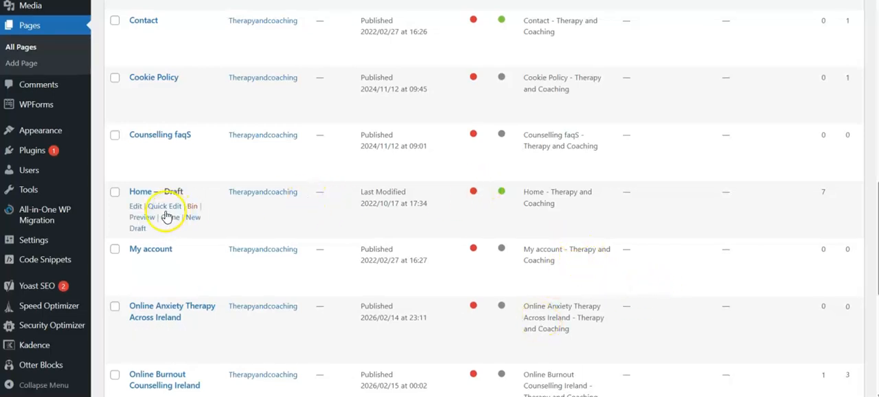
click(136, 207)
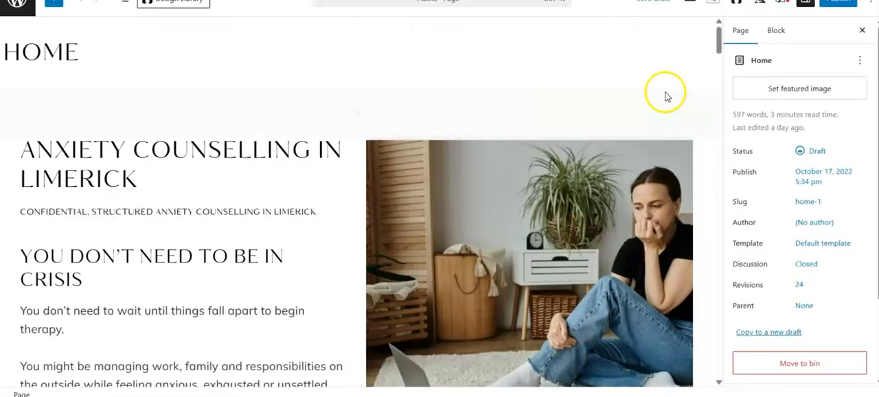
Copy "Anxiety counselling in Limerick" from the worksheet's homepage example into the Home page's Yoast SEO focus keyphrase
drag(718, 35, 667, 390)
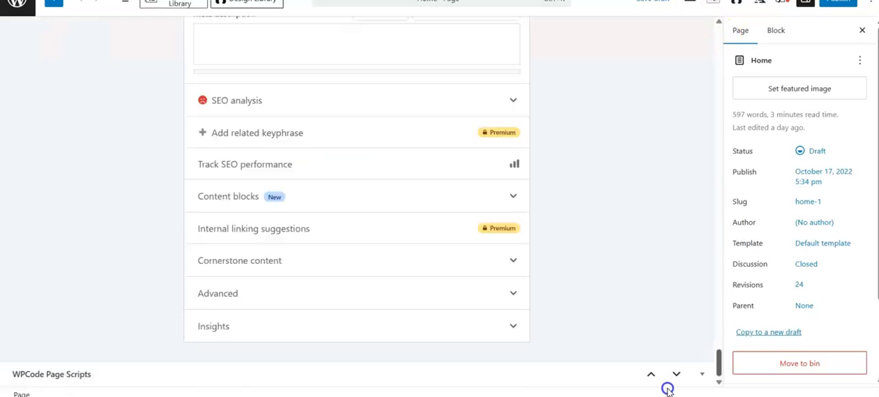
click(718, 358)
drag(718, 358, 715, 328)
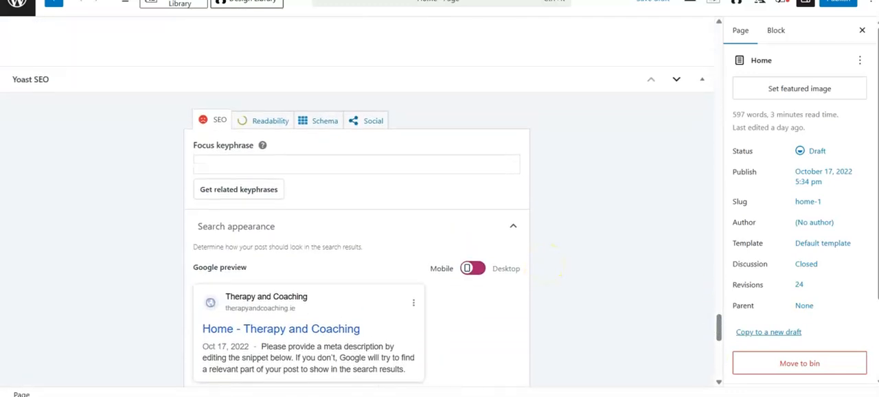
click(343, 26)
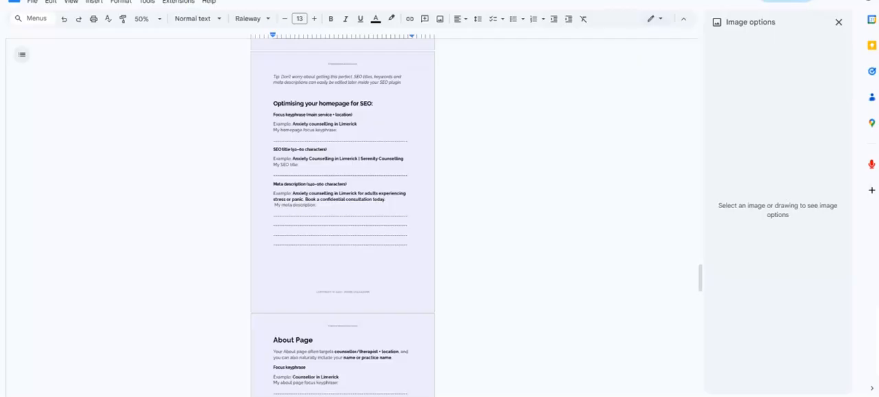
drag(293, 123, 361, 125)
key(ctrl+c)
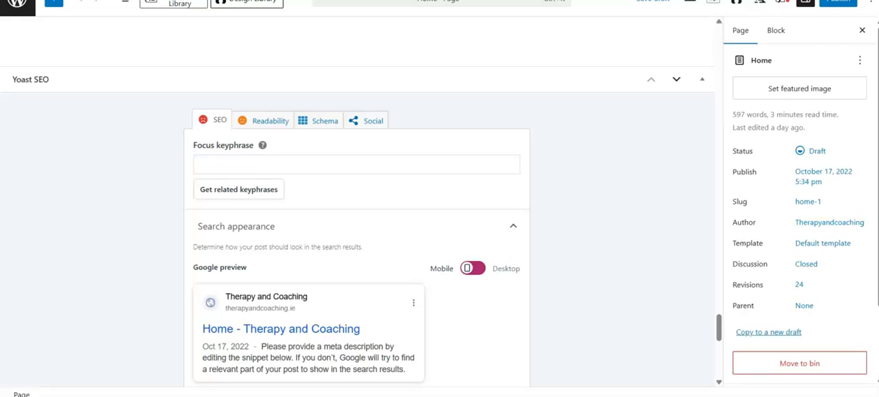
click(220, 163)
key(ctrl+v)
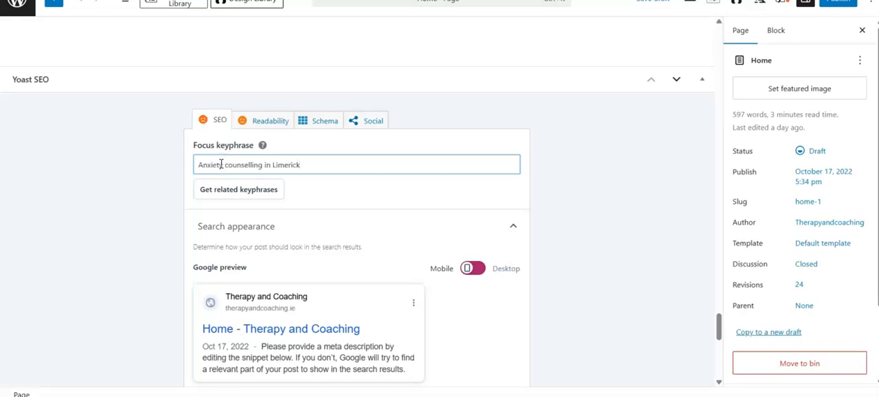
Clear the focus keyphrase and paste "Anxiety counselling in Limerick" back in
drag(200, 164, 334, 168)
key(ctrl+c)
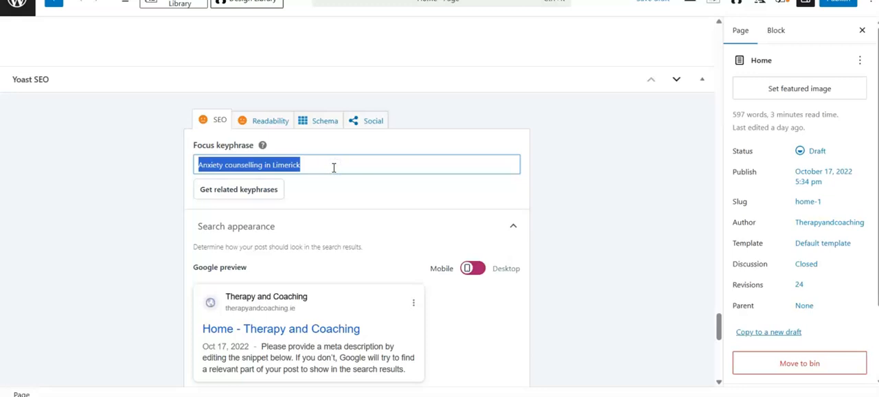
key(BackSpace)
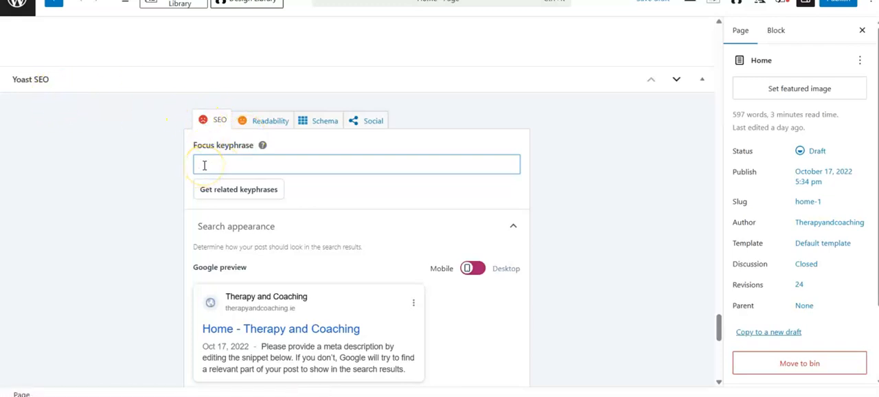
key(ctrl+v)
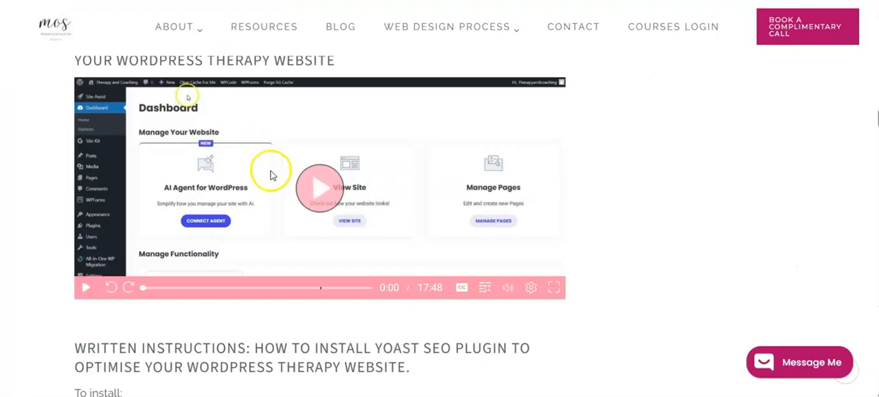
Review the SEO blog article's checklist for using the focus keyphrase on a page and return to the Home page editor
scroll(271, 174, down, 5)
scroll(271, 176, down, 20)
scroll(270, 175, down, 10)
scroll(271, 174, up, 2)
scroll(270, 175, down, 4)
scroll(271, 175, up, 2)
scroll(271, 175, down, 20)
scroll(271, 175, down, 4)
scroll(270, 175, up, 3)
scroll(271, 175, down, 1)
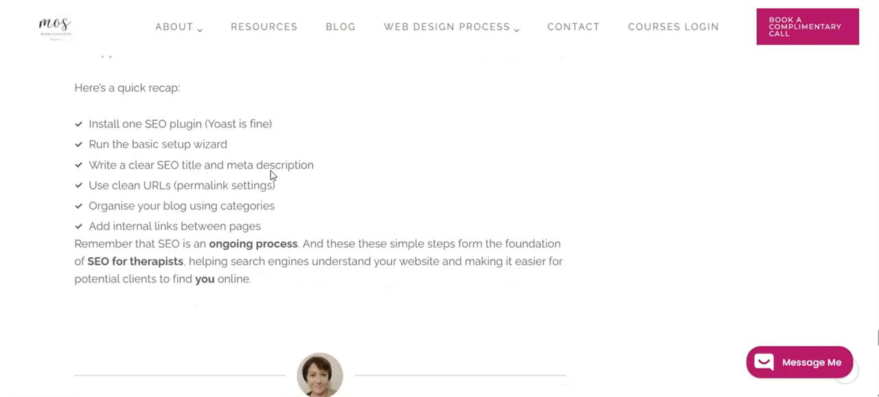
scroll(271, 175, up, 4)
scroll(271, 175, up, 8)
scroll(271, 175, up, 12)
scroll(271, 175, up, 10)
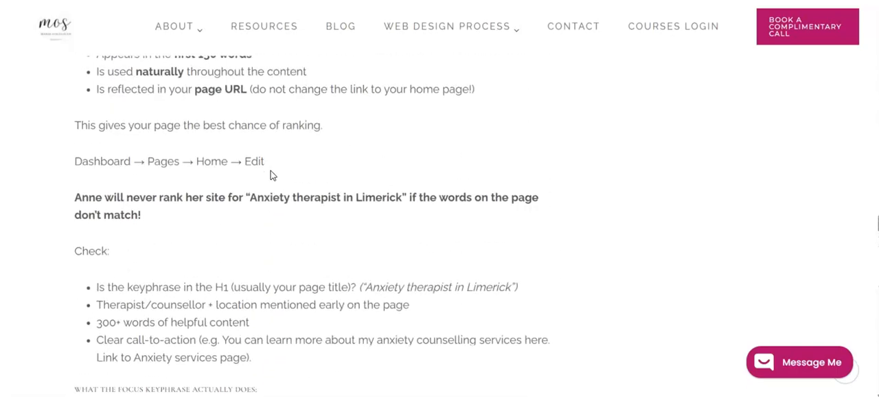
scroll(271, 170, down, 2)
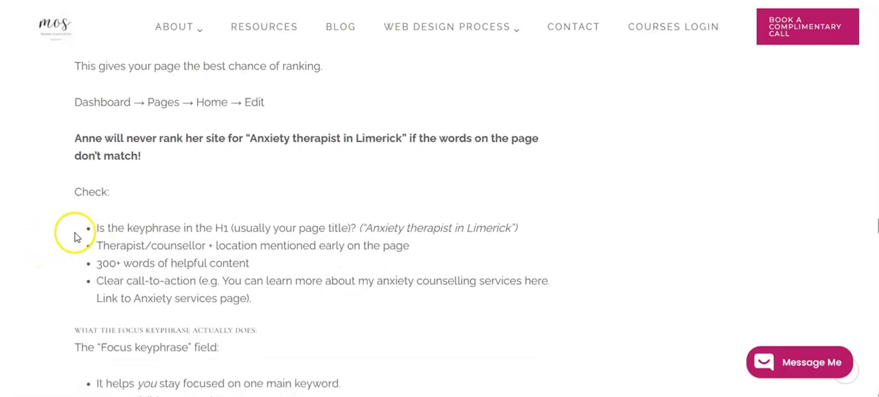
drag(94, 227, 246, 298)
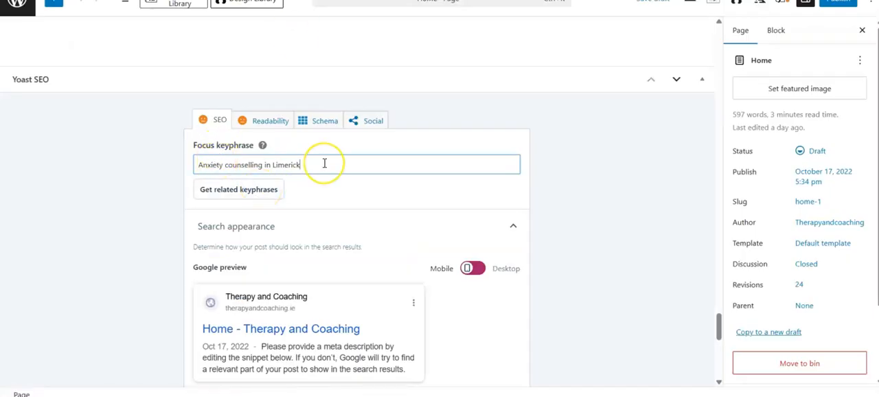
click(267, 145)
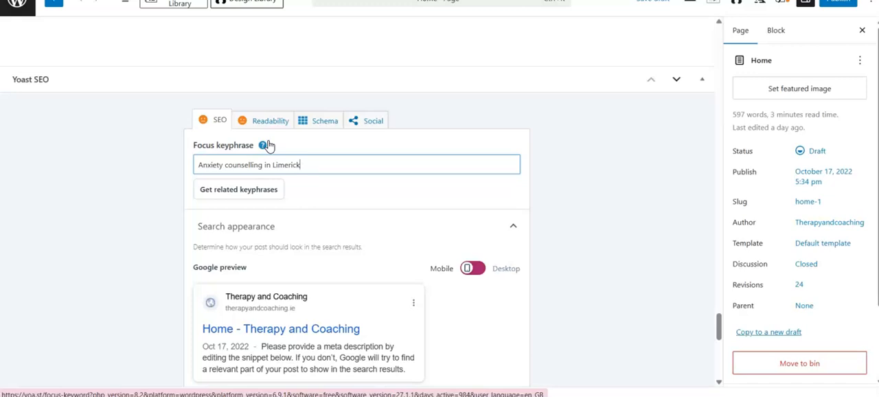
Replace the Home page's default SEO title variables with the worksheet's example "Anxiety Counselling in Limerick | Serenity Counselling"
scroll(256, 209, down, 3)
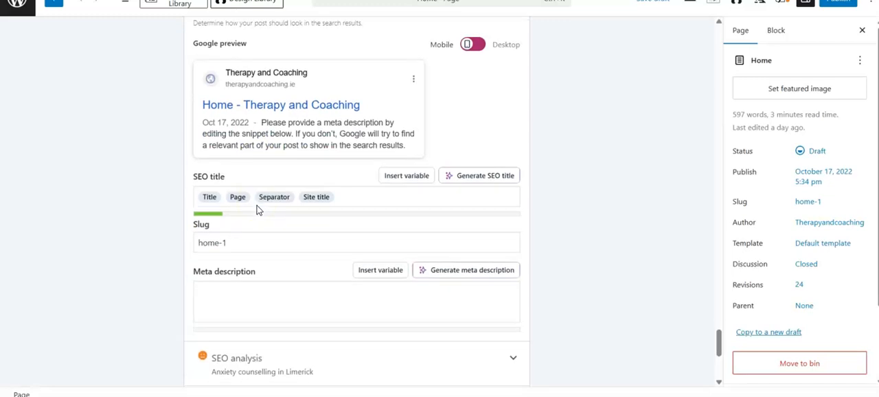
click(199, 162)
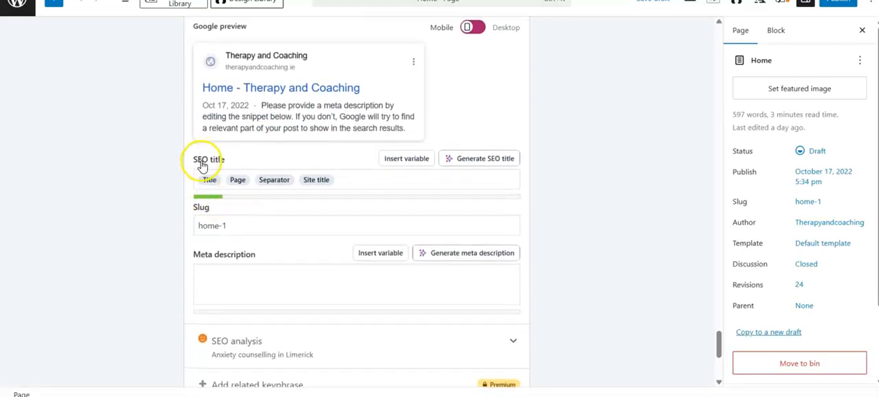
drag(205, 180, 367, 189)
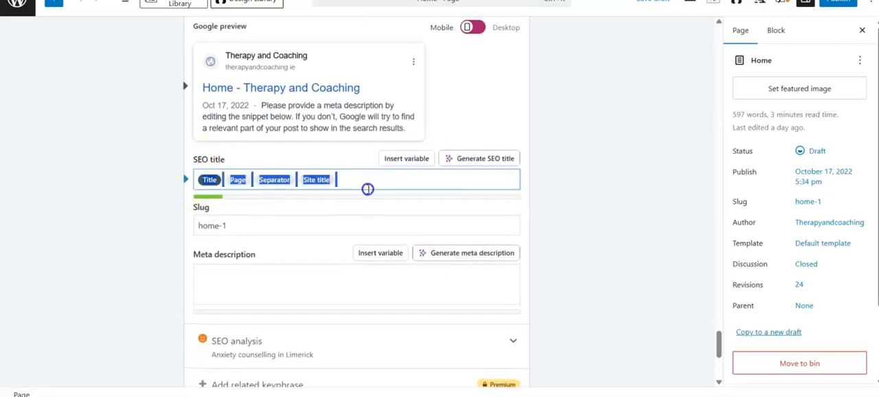
key(BackSpace)
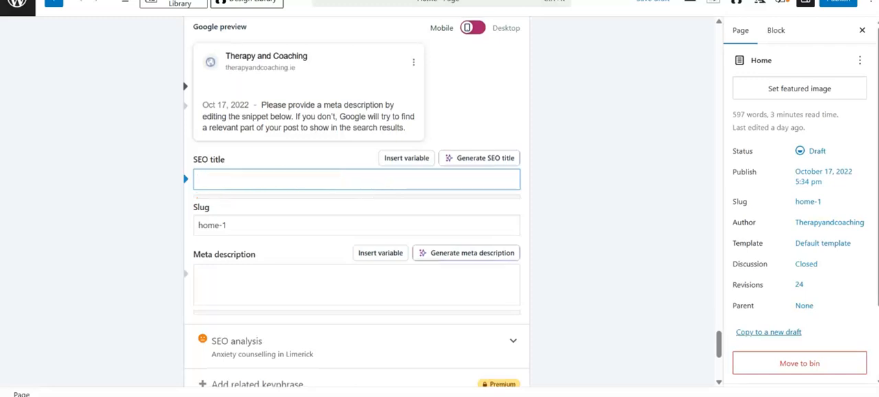
click(111, 1)
drag(292, 158, 408, 159)
key(ctrl+c)
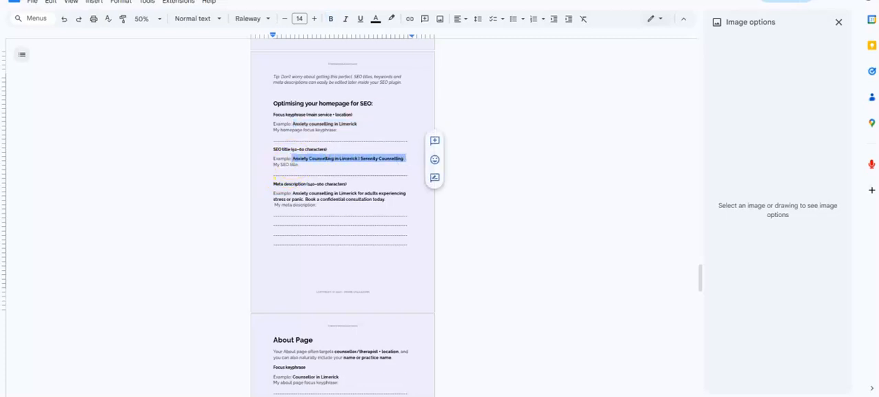
click(220, 1)
click(272, 174)
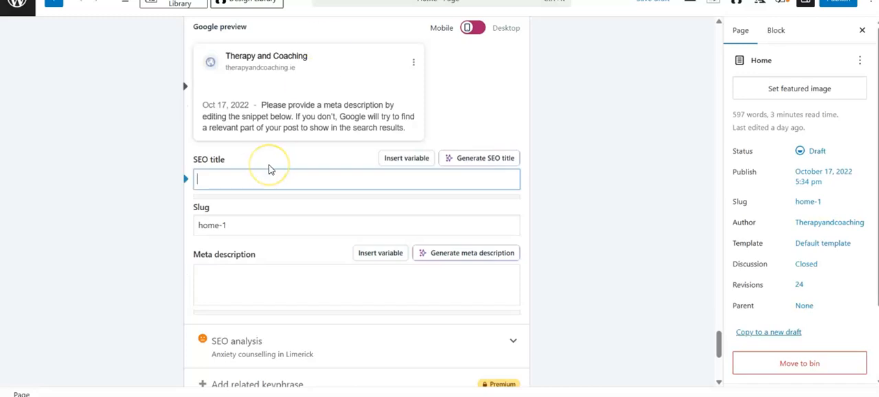
key(ctrl+v)
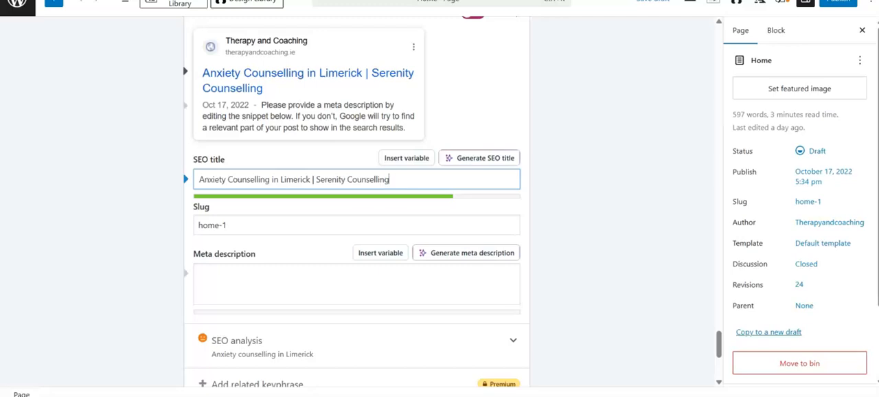
Paste the worksheet text "Anxiety counselling in Limerick for adults experiencing stress or panic. Book a confidential consultation today." as the Home page's meta description
click(143, 1)
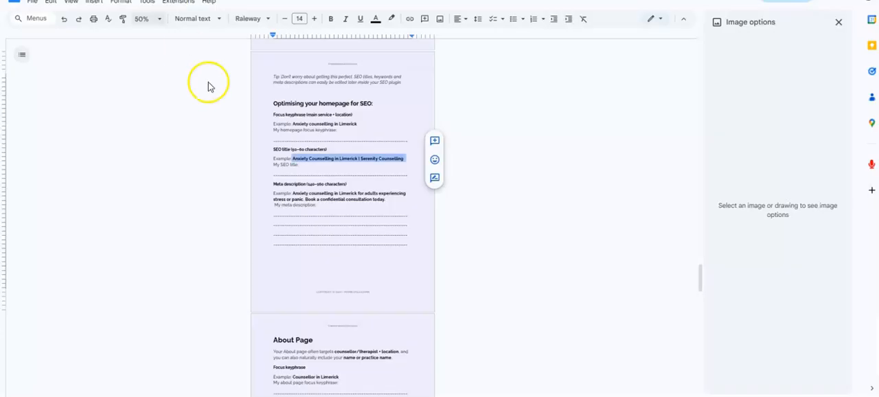
click(294, 193)
drag(294, 193, 388, 198)
key(ctrl+c)
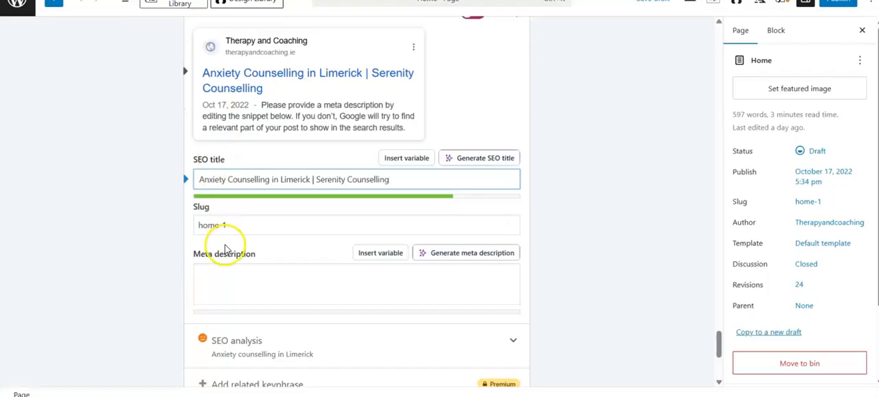
click(222, 270)
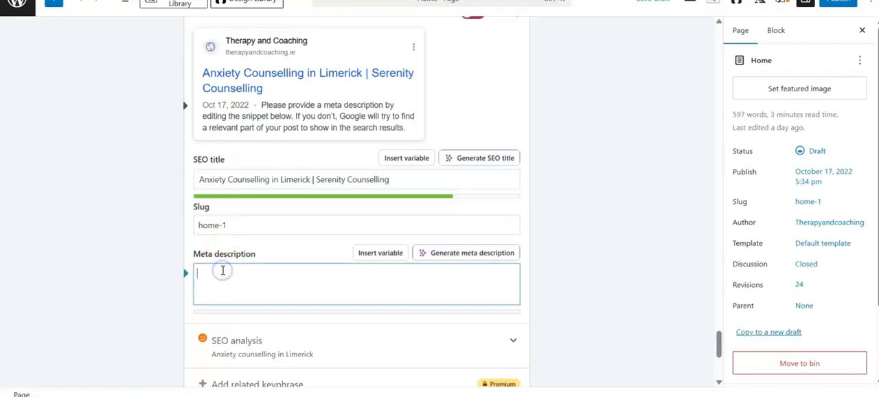
key(ctrl+v)
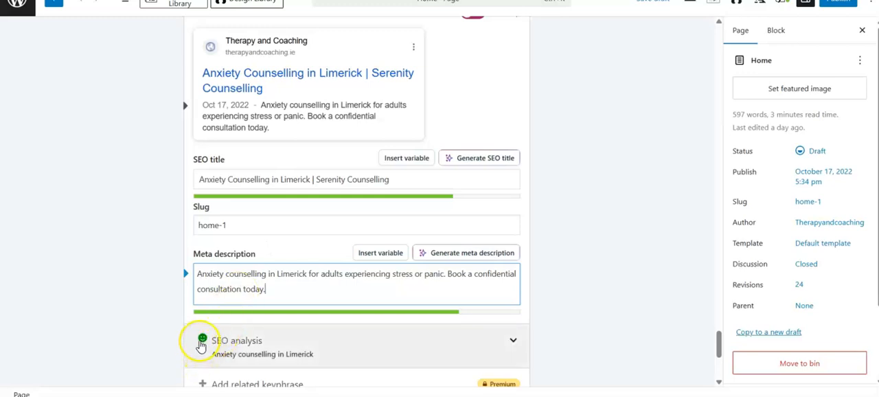
scroll(268, 343, up, 3)
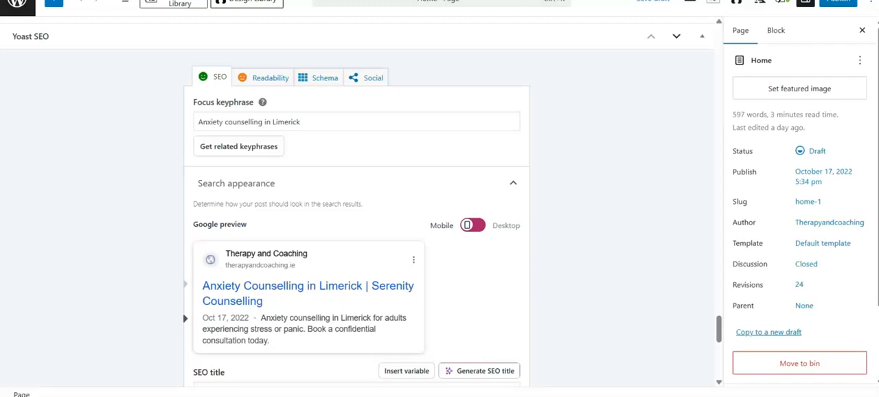
Search Google for "anxiety counselling in limerick" in a new tab and examine the titles and descriptions of the listed practices
key(ctrl+t)
click(314, 162)
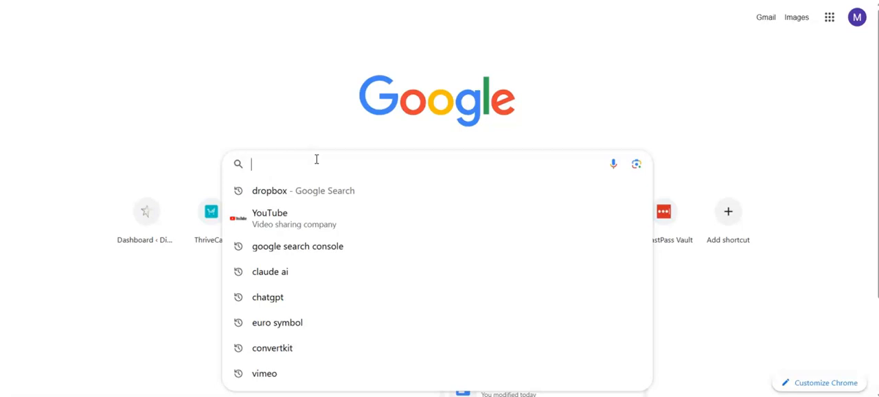
text(an)
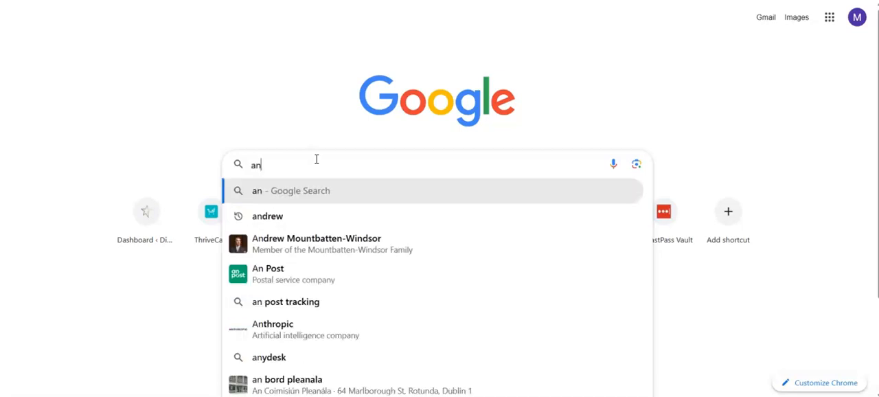
text(xiety counselli)
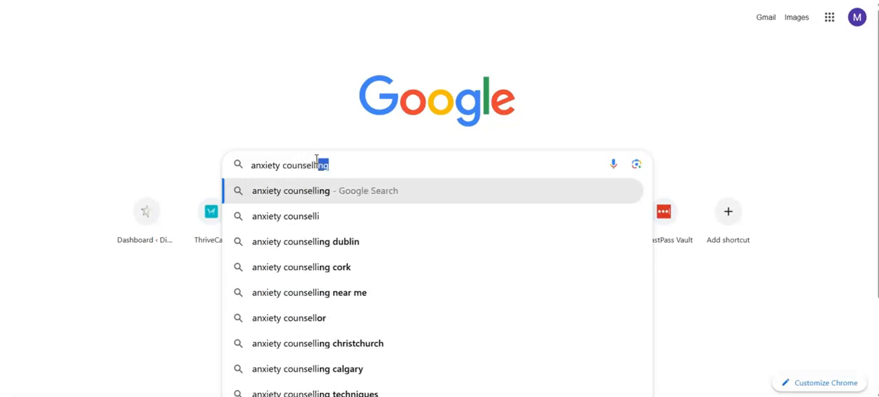
text(ng in limerick)
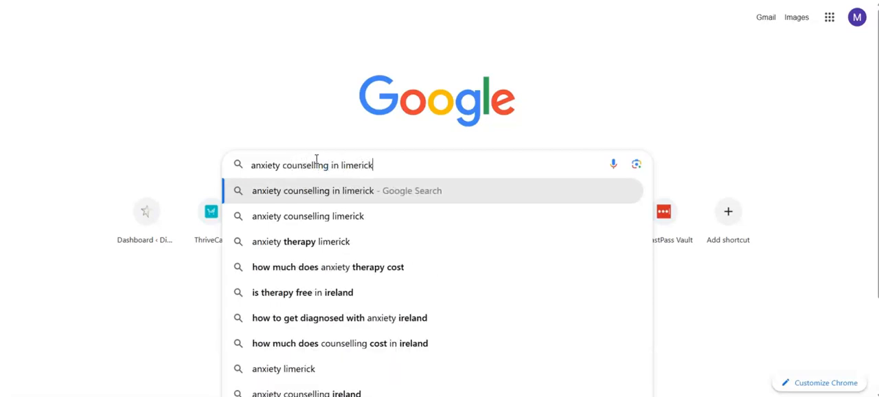
key(Return)
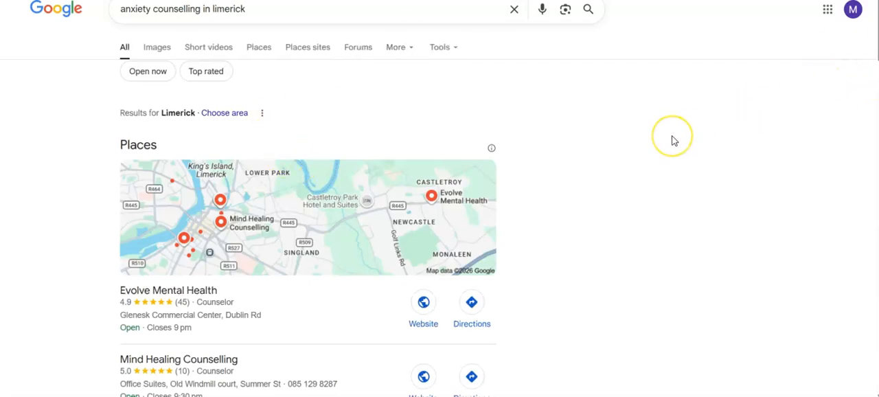
scroll(671, 139, down, 9)
scroll(673, 141, down, 3)
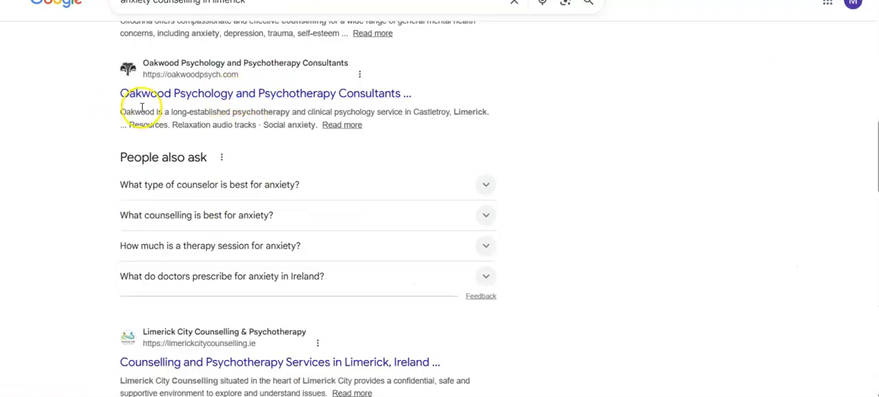
drag(118, 112, 491, 121)
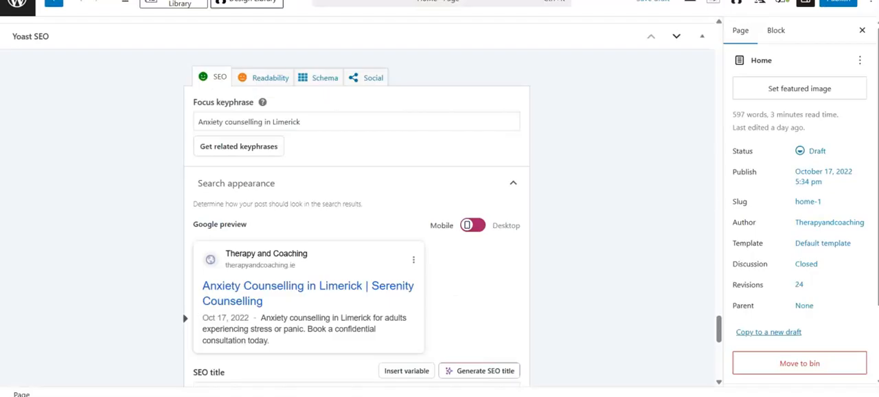
Return to the Home page editor and review its Google preview, SEO title, slug and meta description
scroll(222, 296, down, 2)
scroll(222, 294, down, 3)
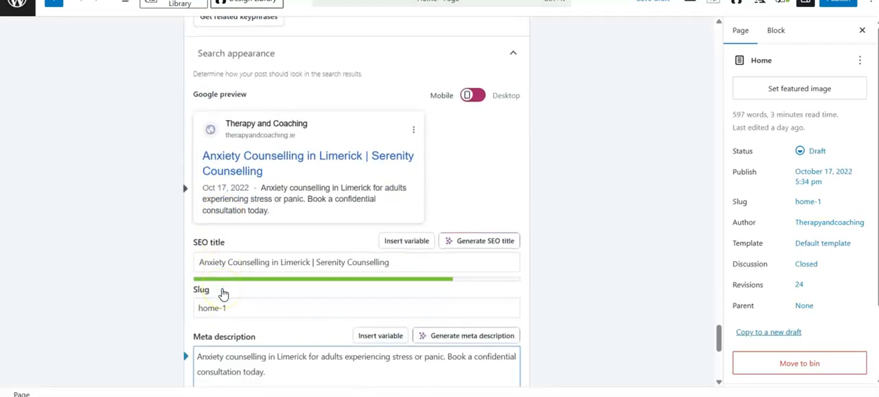
click(222, 289)
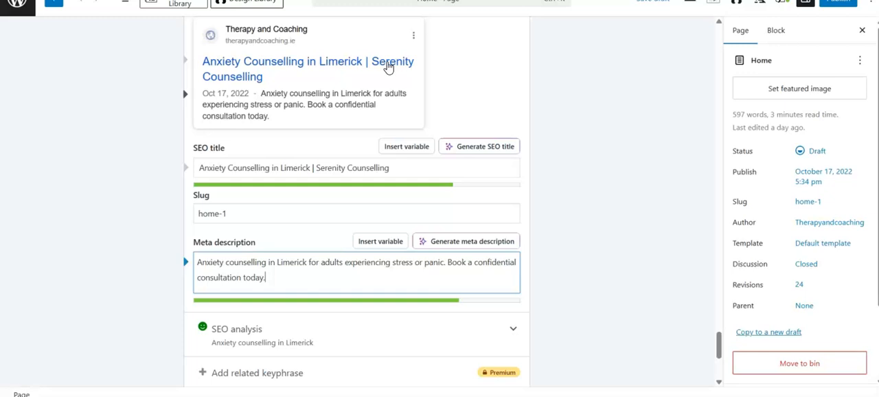
click(217, 4)
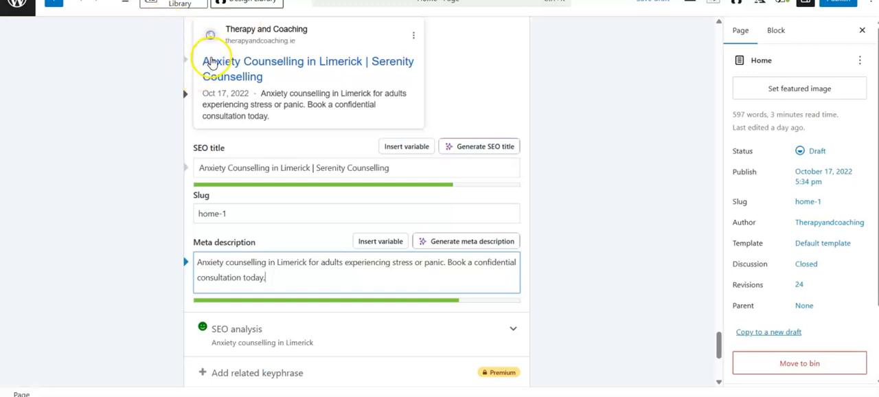